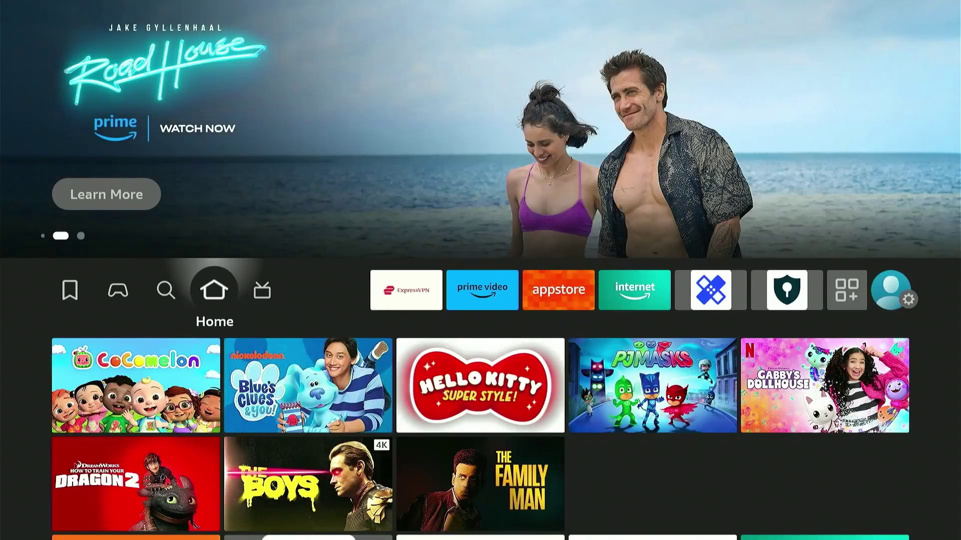
Step: Open Windscribe and look through its list of VPN server locations
{"action": "key", "text": "Right"}
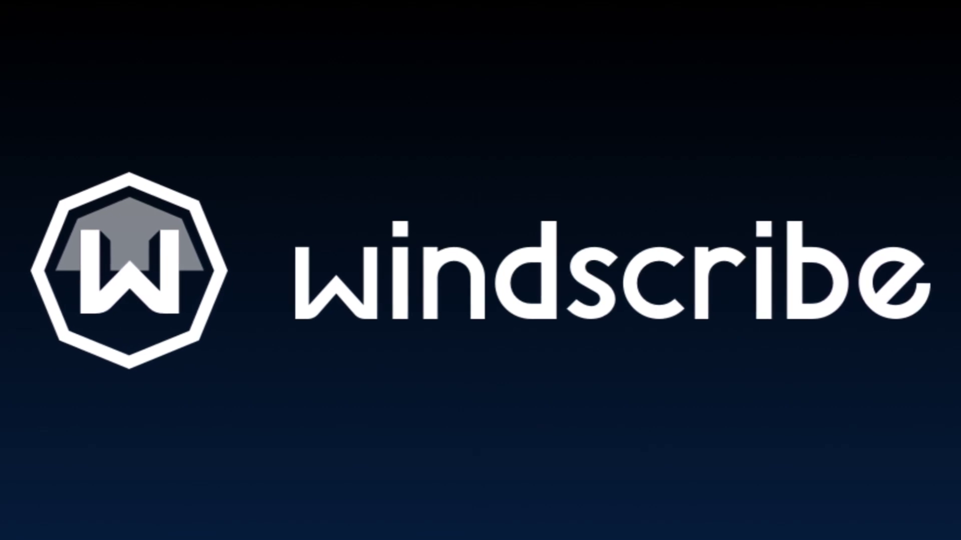
{"action": "key", "text": "Down"}
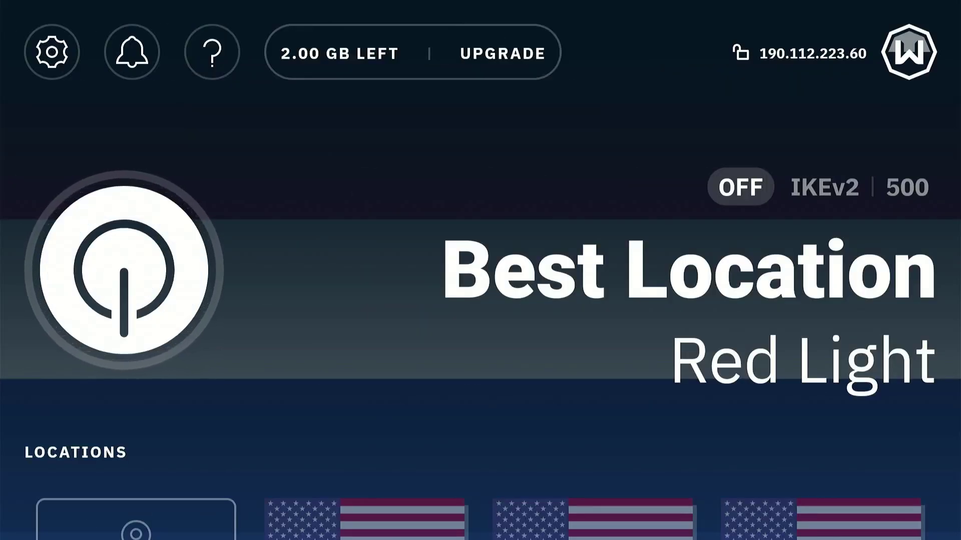
{"action": "key", "text": "Down"}
{"action": "key", "text": "Down"}
{"action": "key", "text": "Down"}
{"action": "key", "text": "Down"}
{"action": "key", "text": "Down"}
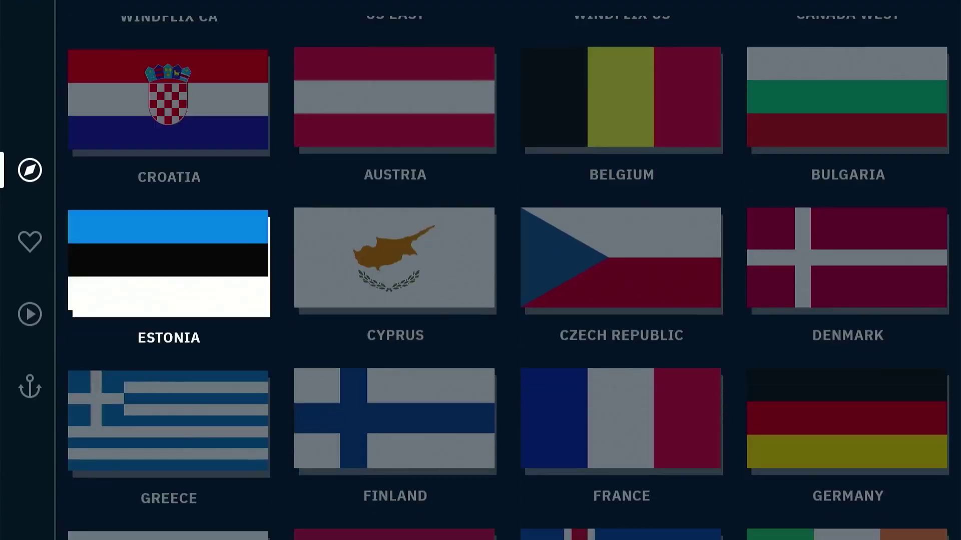
{"action": "key", "text": "Down"}
{"action": "key", "text": "Down"}
{"action": "key", "text": "Down"}
{"action": "key", "text": "Down"}
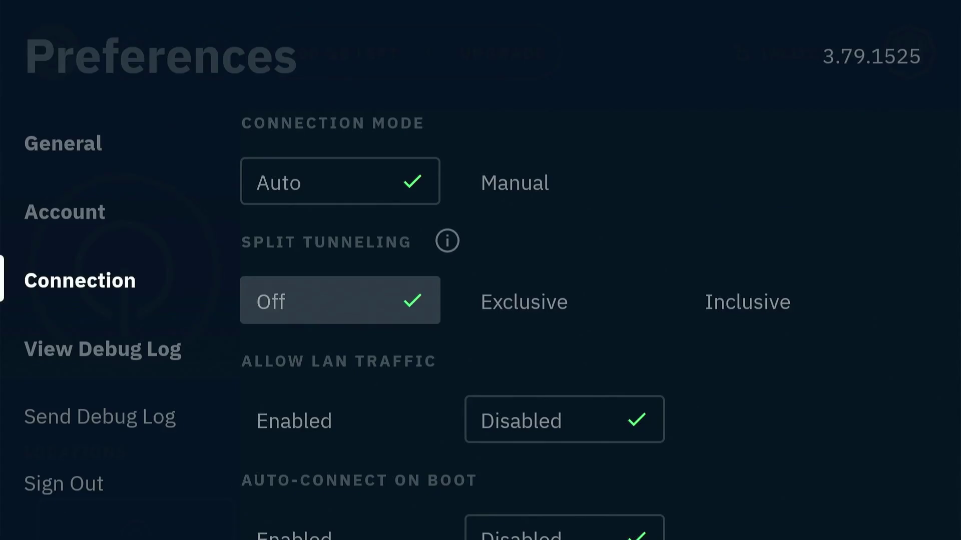
Step: Set split tunneling to Inclusive in the connection preferences
{"action": "key", "text": "Right"}
{"action": "key", "text": "Right"}
{"action": "key", "text": "Return"}
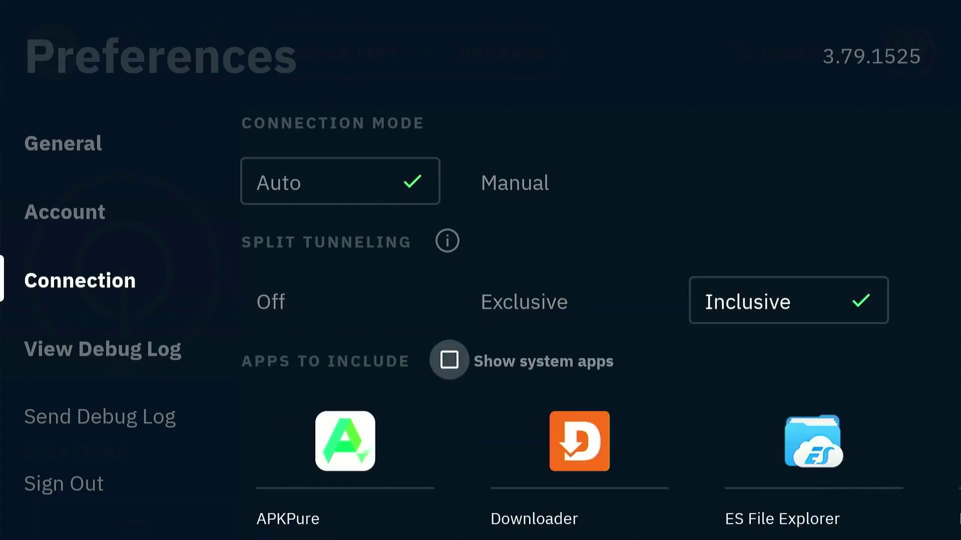
Step: Look through the installed apps that can be included in split tunneling
{"action": "key", "text": "Down"}
{"action": "key", "text": "Right"}
{"action": "key", "text": "Right"}
{"action": "key", "text": "Right"}
{"action": "key", "text": "Right"}
{"action": "key", "text": "Right"}
{"action": "key", "text": "Right"}
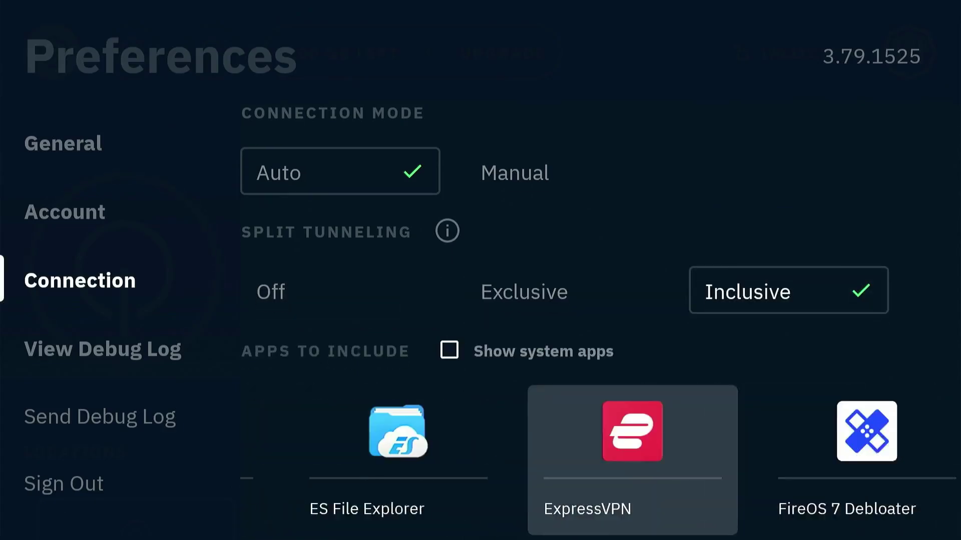
{"action": "key", "text": "Right"}
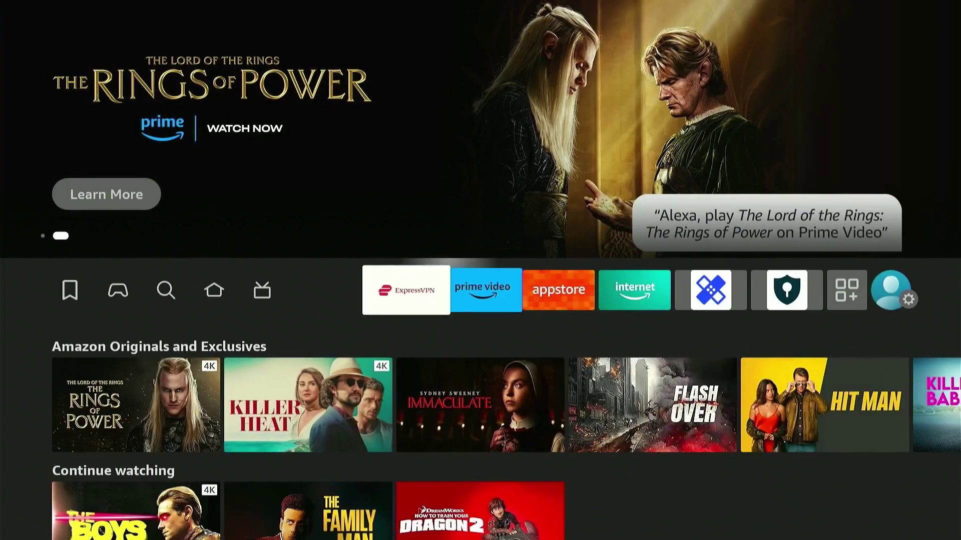
Step: Open the search screen from Find on the Fire TV home screen
{"action": "key", "text": "Left"}
{"action": "key", "text": "Left"}
{"action": "key", "text": "Left"}
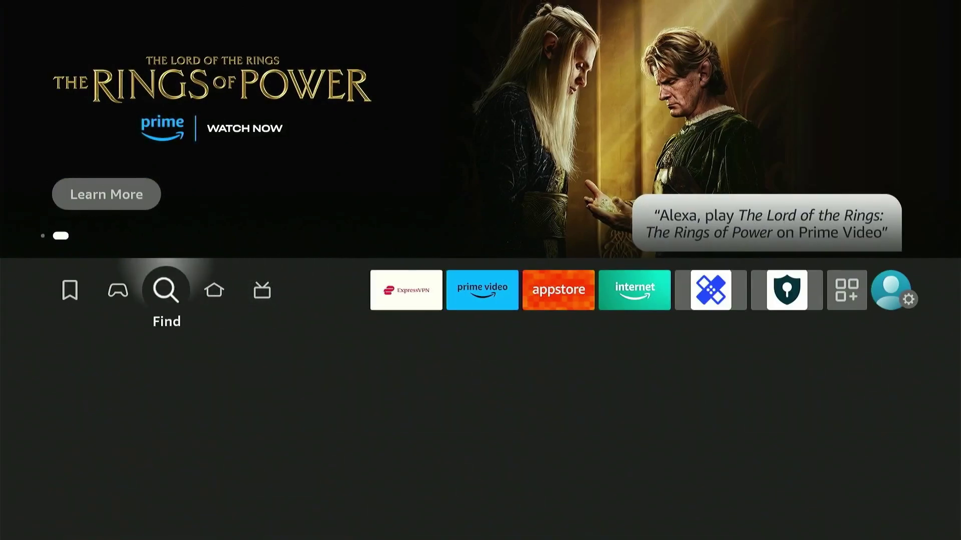
{"action": "key", "text": "Down"}
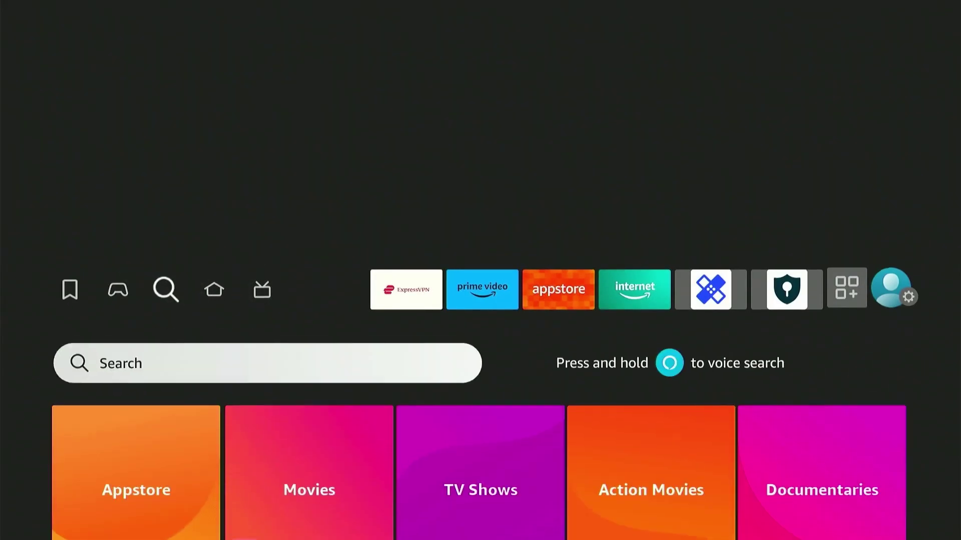
{"action": "key", "text": "Return"}
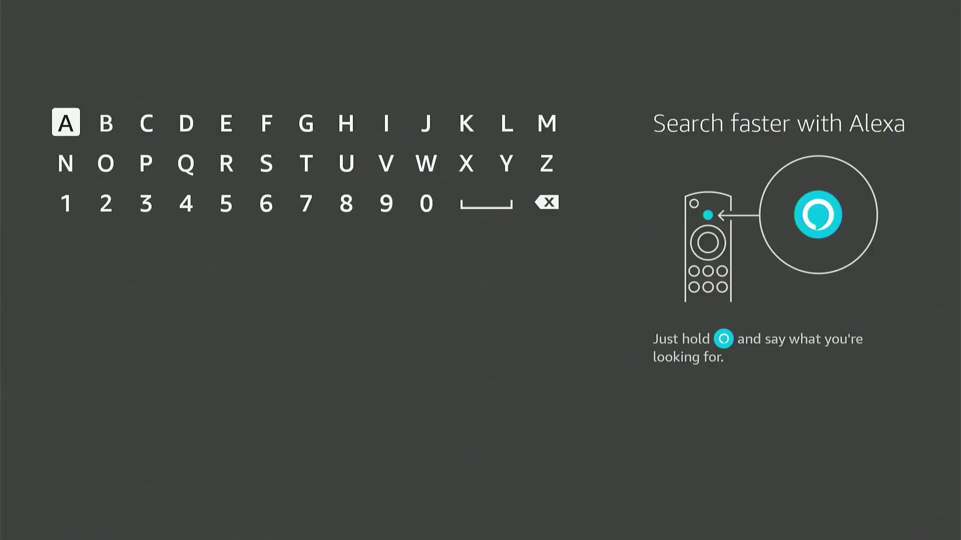
Step: Enter "Wind" as the search text with the on-screen keyboard
{"action": "key", "text": "Left"}
{"action": "key", "text": "Down"}
{"action": "key", "text": "Left"}
{"action": "key", "text": "Left"}
{"action": "key", "text": "Left"}
{"action": "key", "text": "Return"}
{"action": "key", "text": "Up"}
{"action": "key", "text": "Left"}
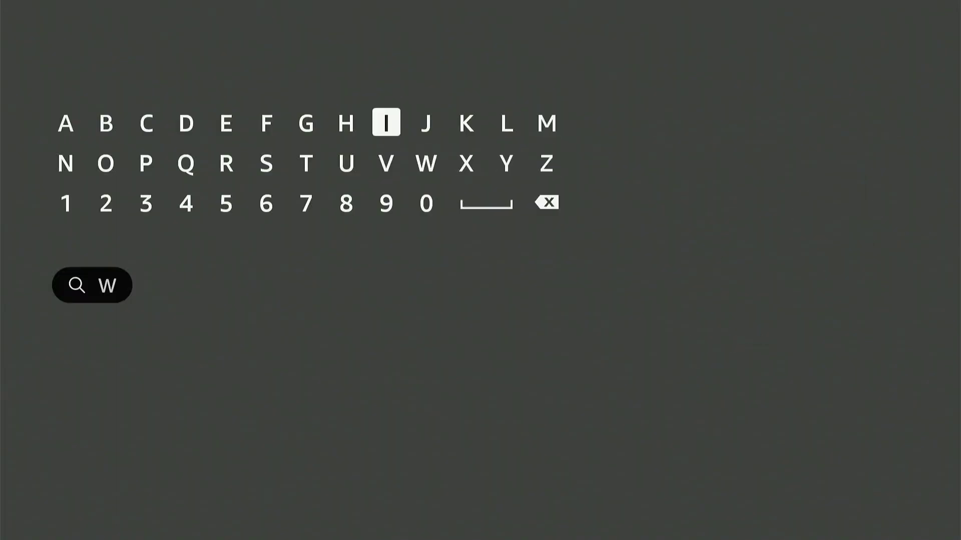
{"action": "key", "text": "Return"}
{"action": "key", "text": "Right"}
{"action": "key", "text": "Right"}
{"action": "key", "text": "Right"}
{"action": "key", "text": "Right"}
{"action": "key", "text": "Right"}
{"action": "key", "text": "Down"}
{"action": "key", "text": "Return"}
{"action": "key", "text": "Right"}
{"action": "key", "text": "Right"}
{"action": "key", "text": "Right"}
{"action": "key", "text": "Up"}
{"action": "key", "text": "Return"}
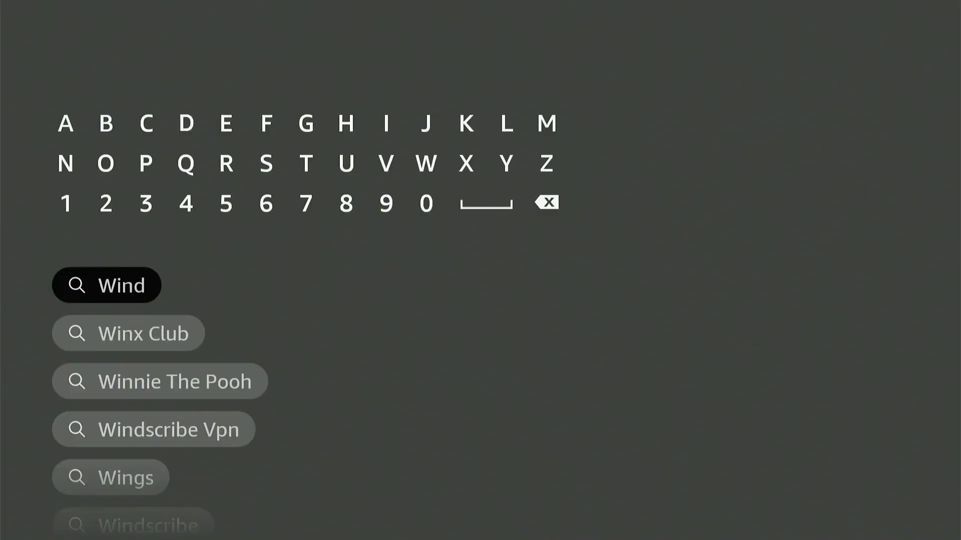
Step: Run the suggested search for "Windscribe Vpn"
{"action": "key", "text": "Down"}
{"action": "key", "text": "Down"}
{"action": "key", "text": "Down"}
{"action": "key", "text": "Down"}
{"action": "key", "text": "Return"}
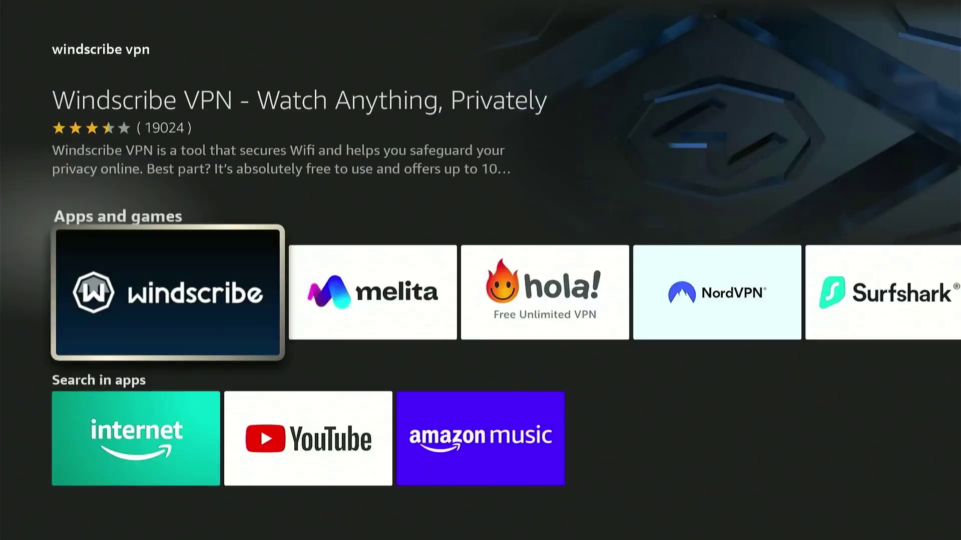
Step: Install the Windscribe VPN app from its store page and launch it
{"action": "key", "text": "Return"}
{"action": "key", "text": "Return"}
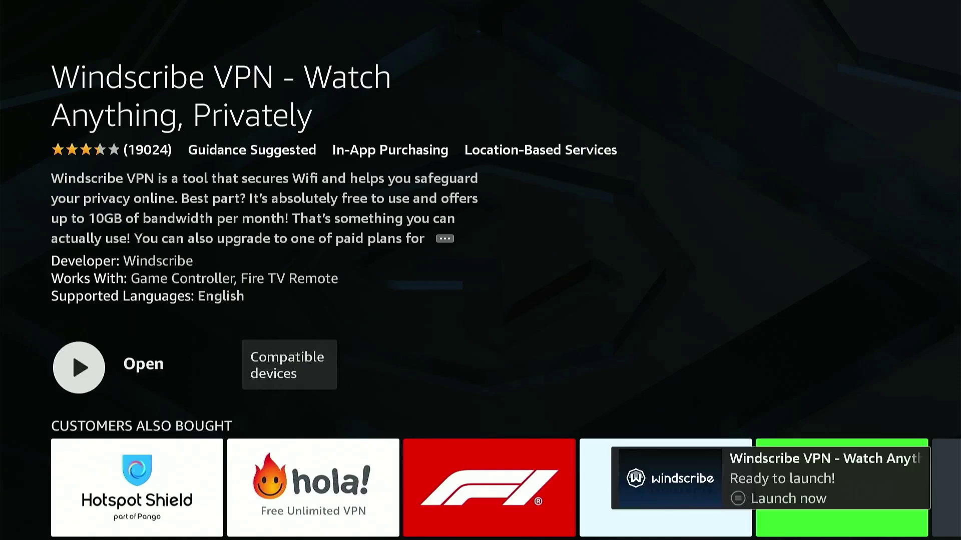
{"action": "key", "text": "Return"}
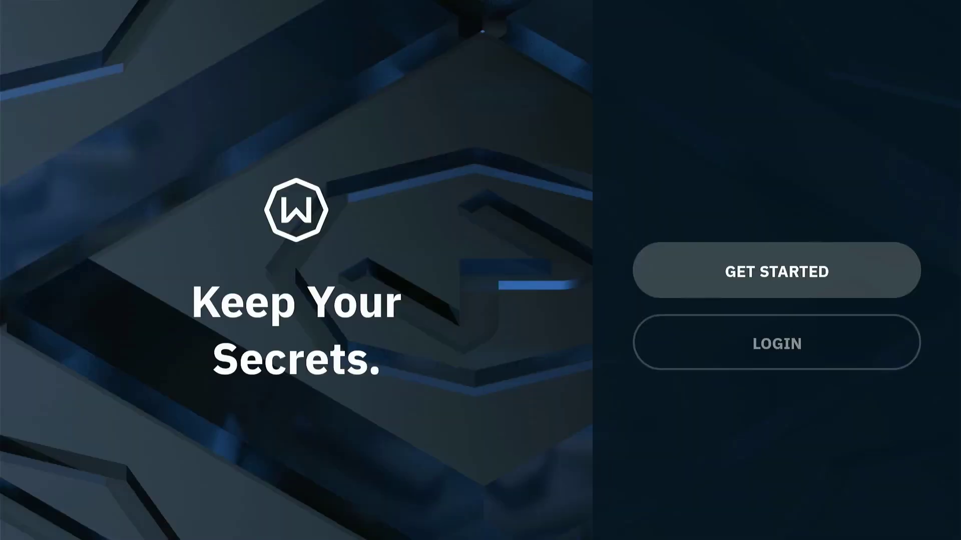
Step: Start the sign-up for a new Windscribe account and open the username field for entry
{"action": "key", "text": "Return"}
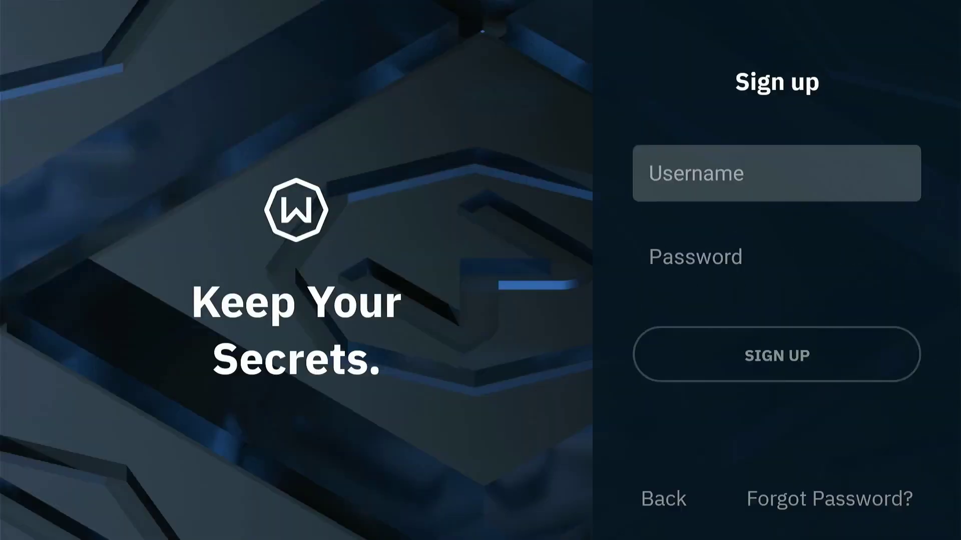
{"action": "key", "text": "Return"}
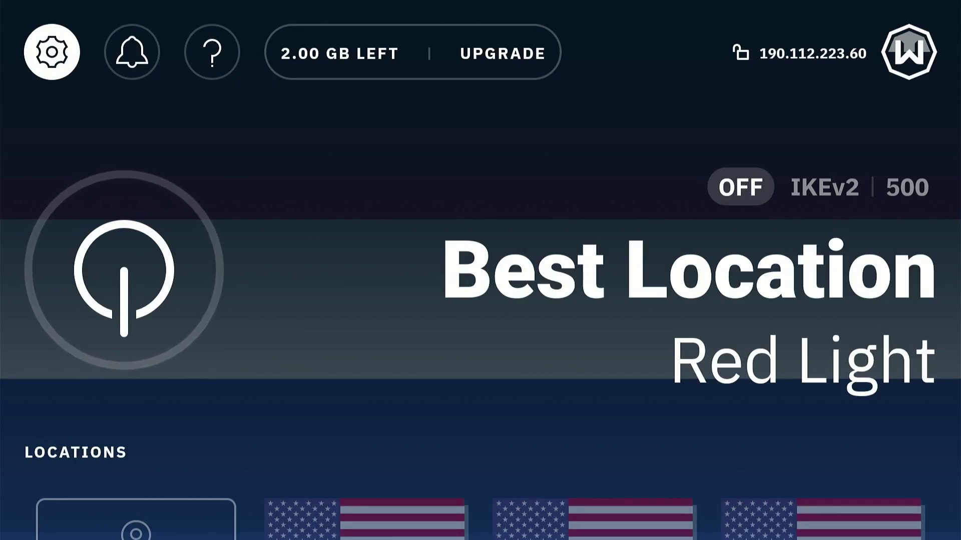
Step: Turn on the VPN for the Best Location and accept the connection request
{"action": "key", "text": "Down"}
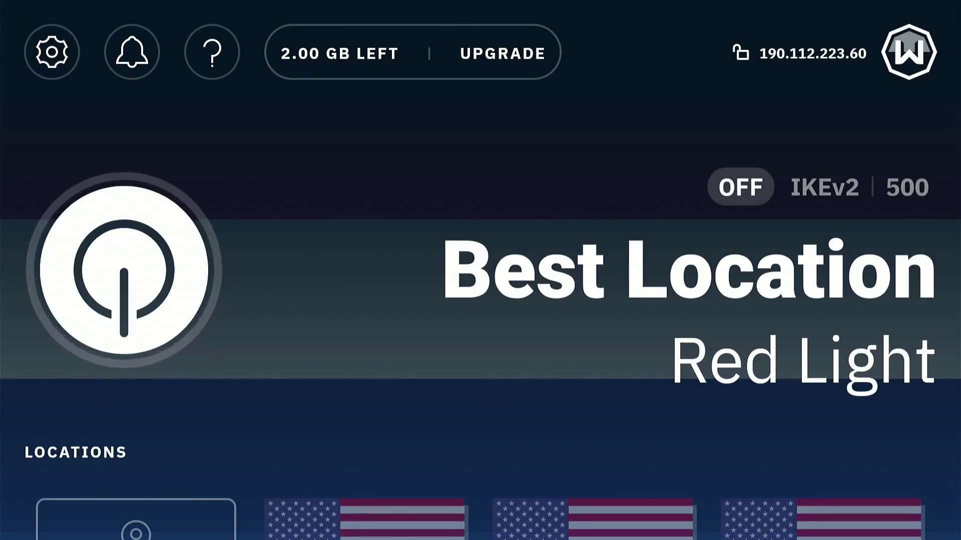
{"action": "key", "text": "Return"}
{"action": "key", "text": "Down"}
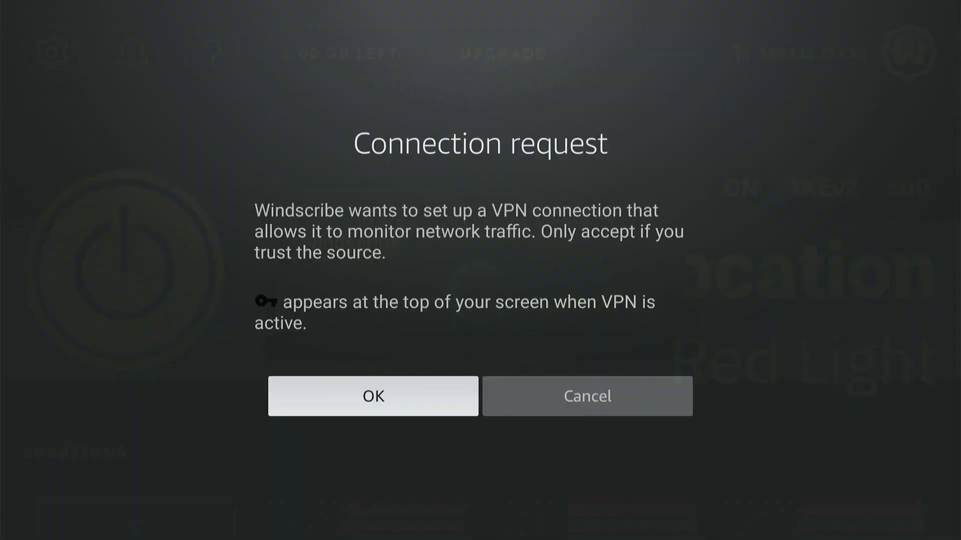
{"action": "key", "text": "Return"}
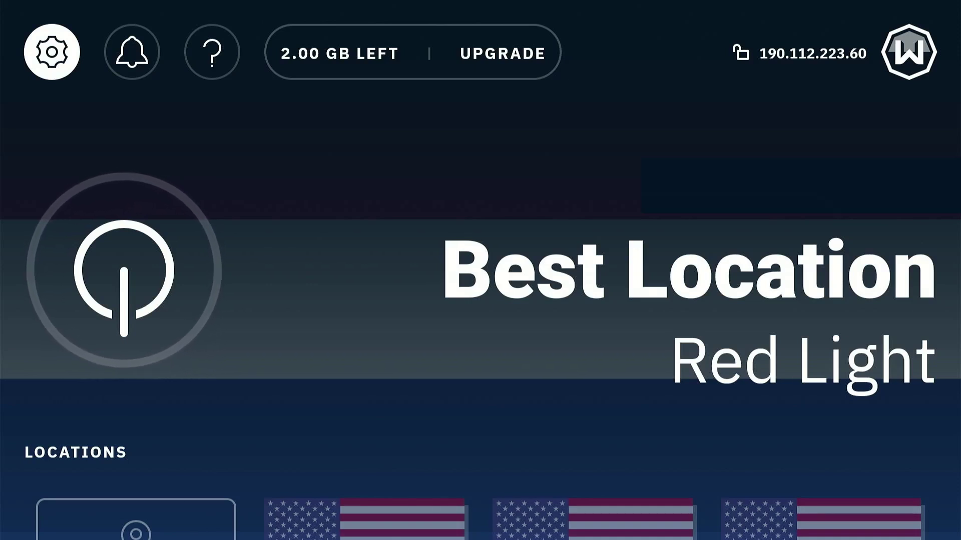
Step: Open the Add Email form from the account preferences and open its email field for entry
{"action": "key", "text": "Return"}
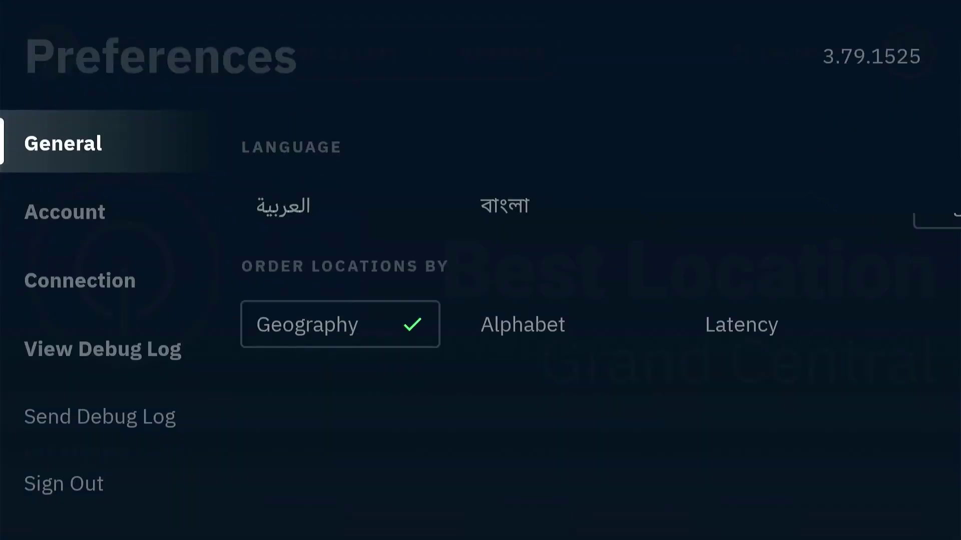
{"action": "key", "text": "Down"}
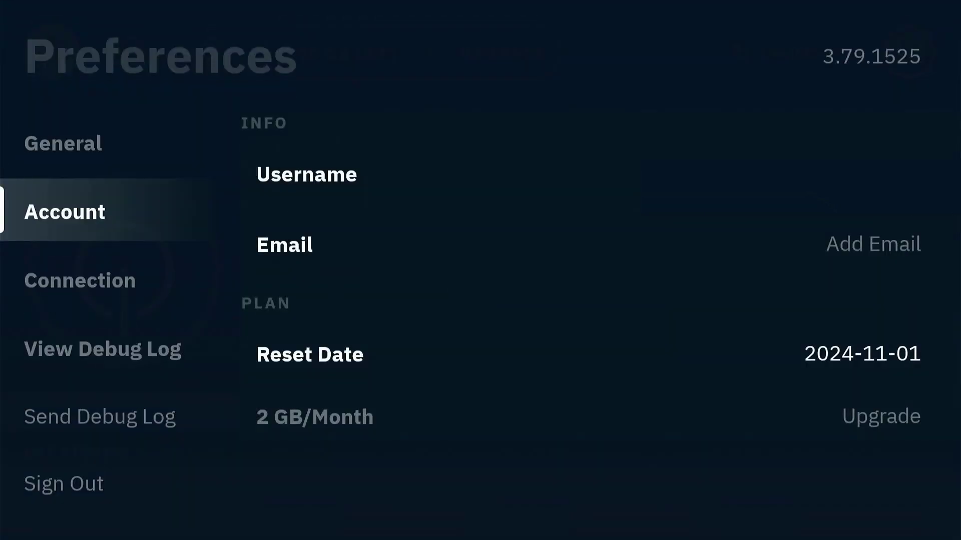
{"action": "key", "text": "Right"}
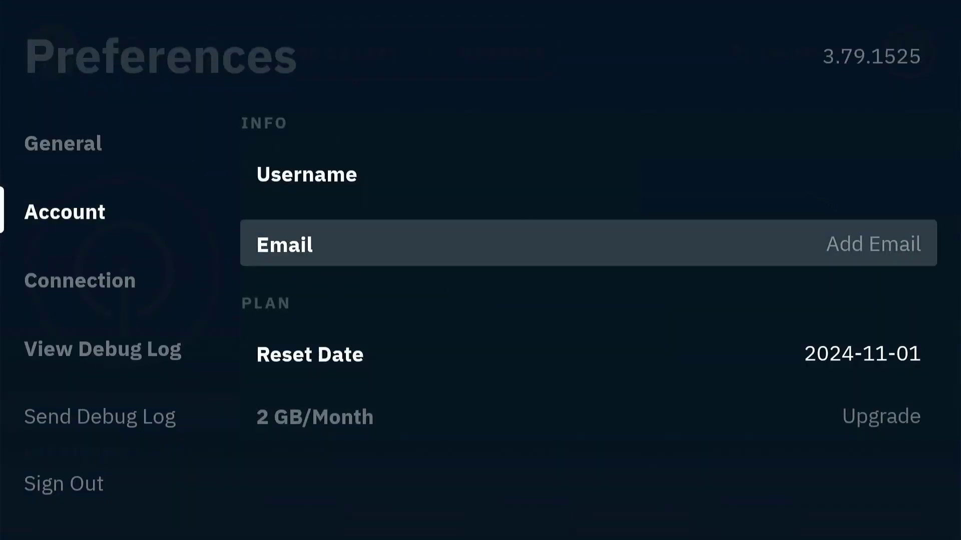
{"action": "key", "text": "Return"}
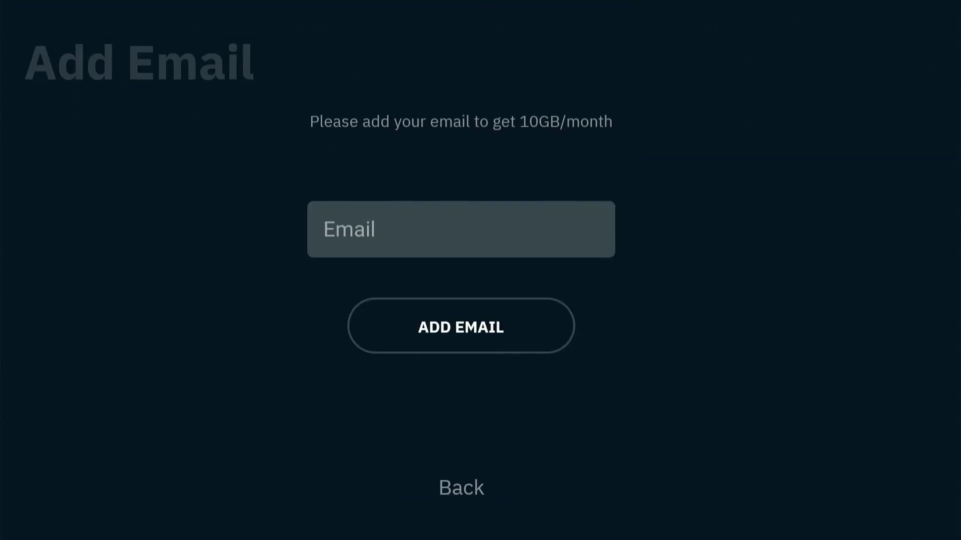
{"action": "key", "text": "Return"}
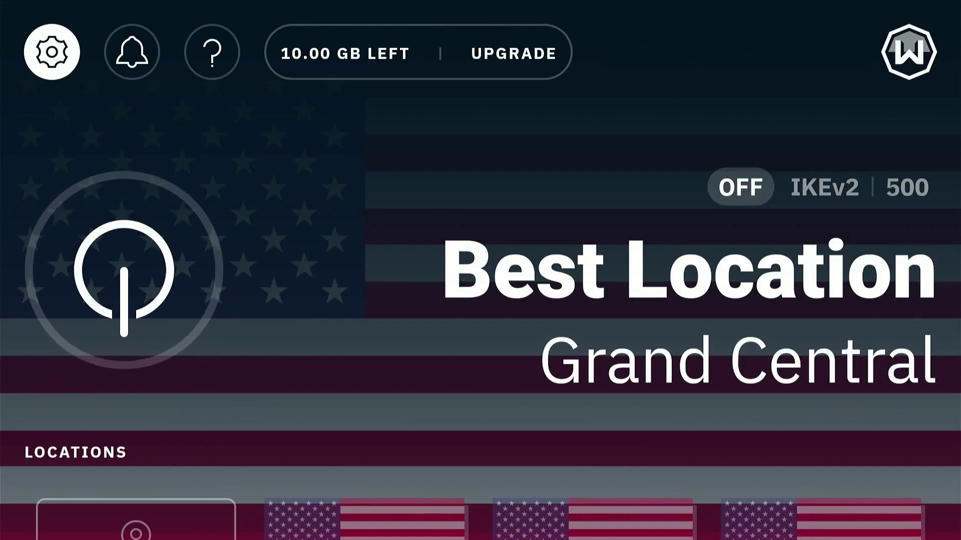
Step: Look through the available server locations, from Best Location down past Norway
{"action": "key", "text": "Down"}
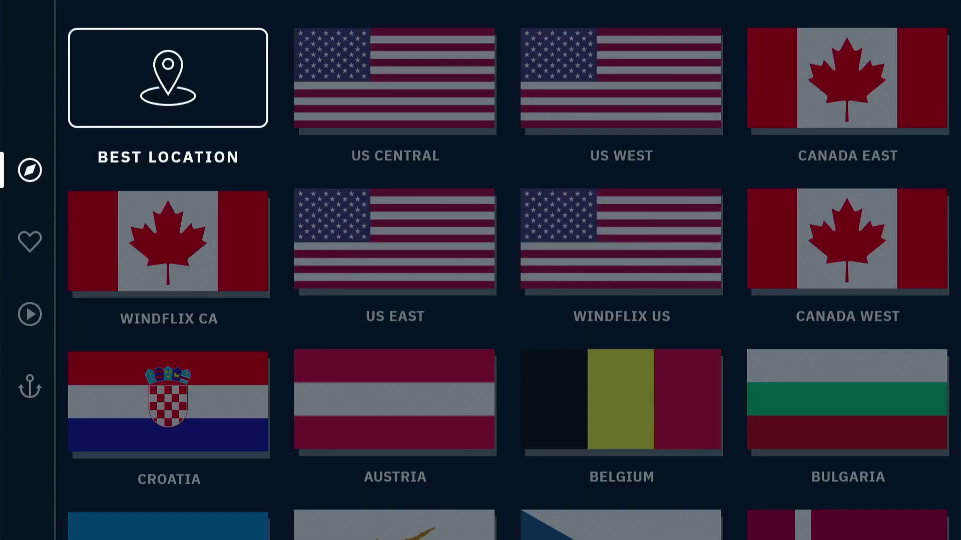
{"action": "key", "text": "Down"}
{"action": "key", "text": "Down"}
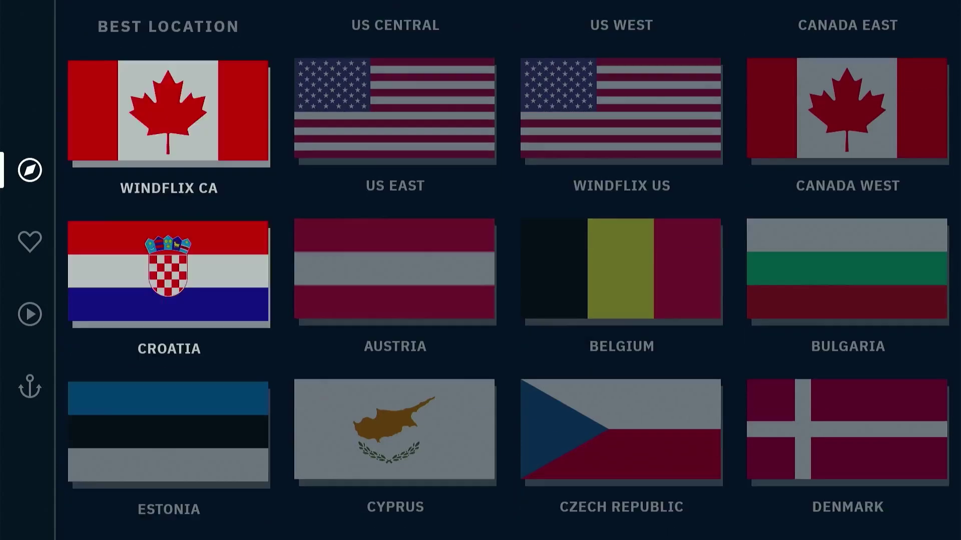
{"action": "key", "text": "Down"}
{"action": "key", "text": "Down"}
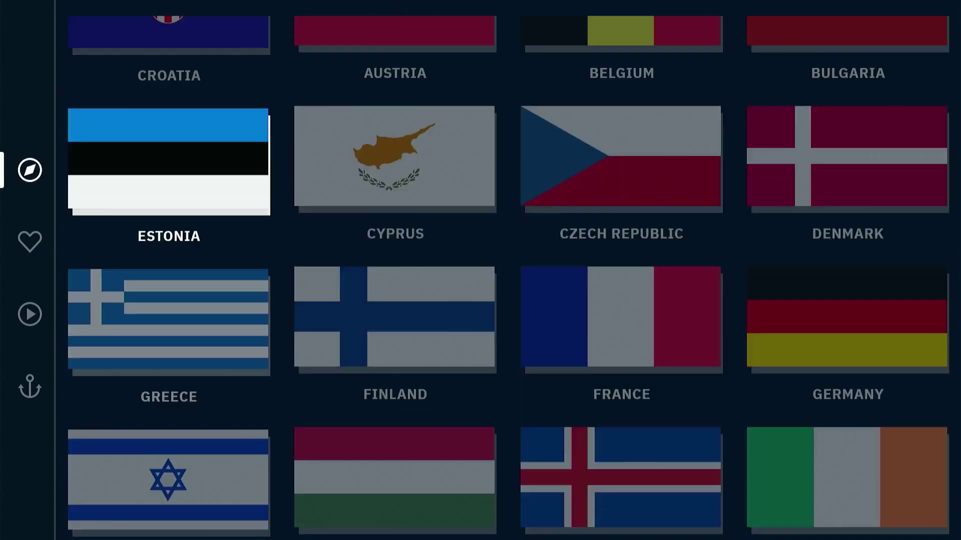
{"action": "key", "text": "Down"}
{"action": "key", "text": "Down"}
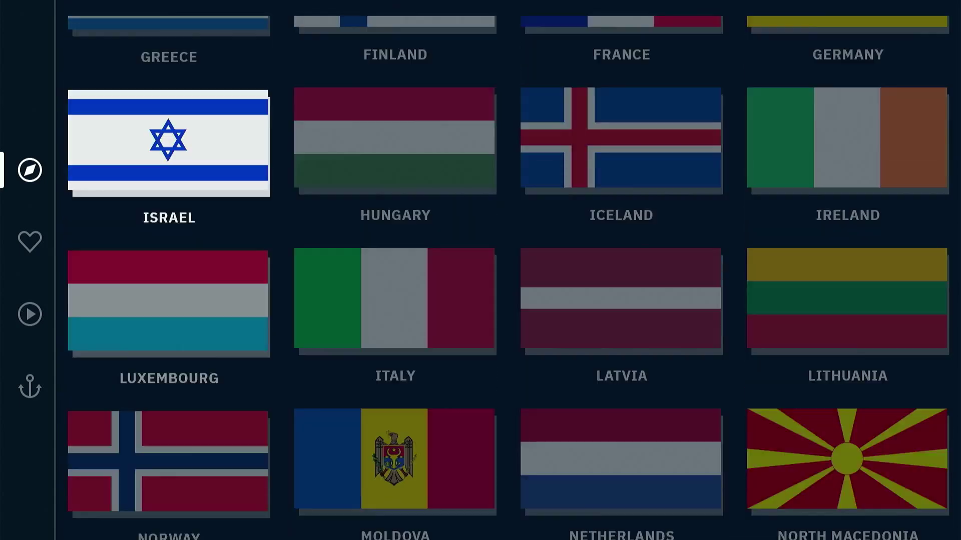
{"action": "key", "text": "Down"}
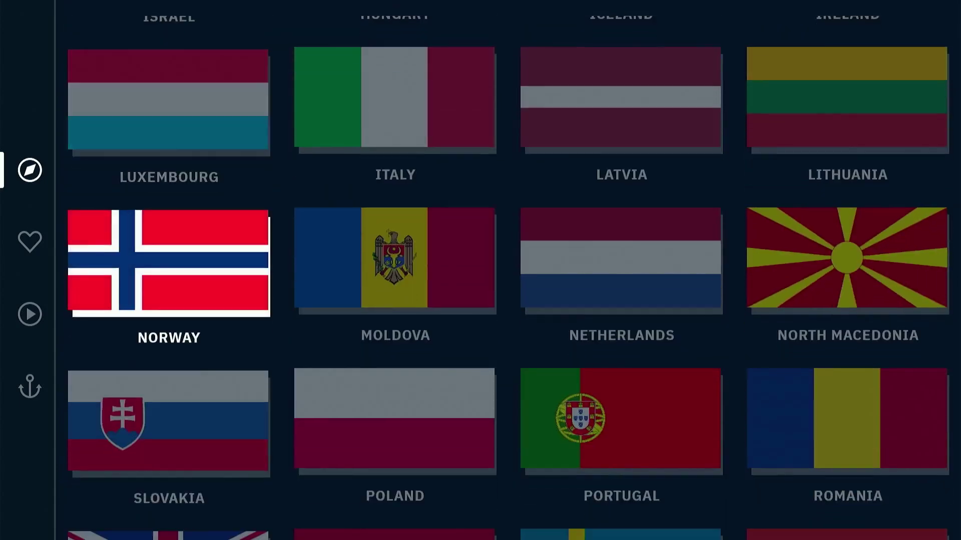
{"action": "key", "text": "Down"}
Step: View the location categories All, Favourite, Windflix and Static IP
{"action": "key", "text": "Left"}
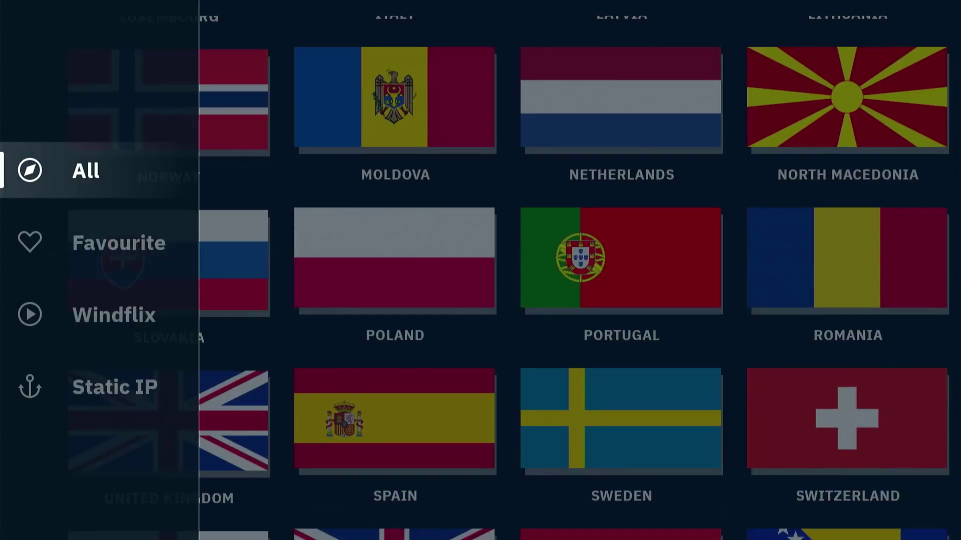
{"action": "key", "text": "Down"}
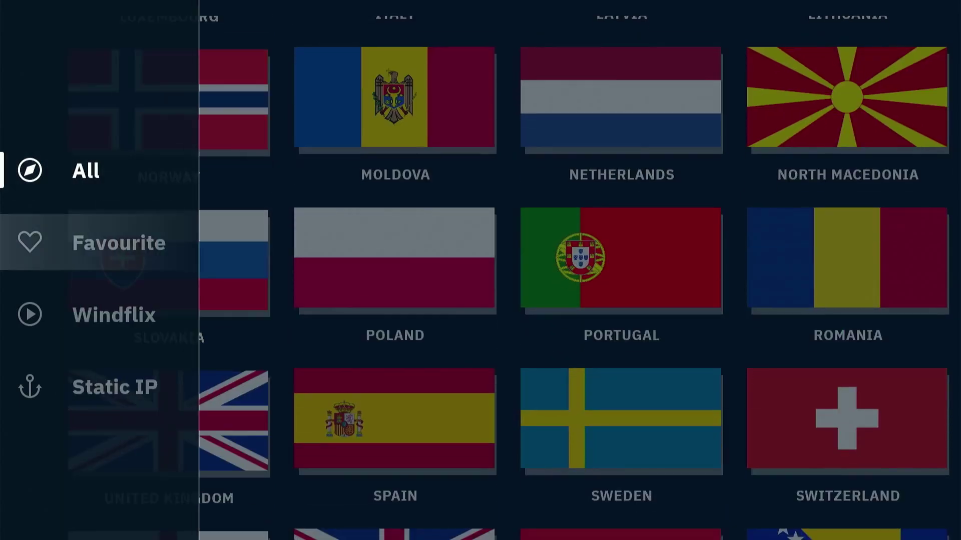
{"action": "key", "text": "Down"}
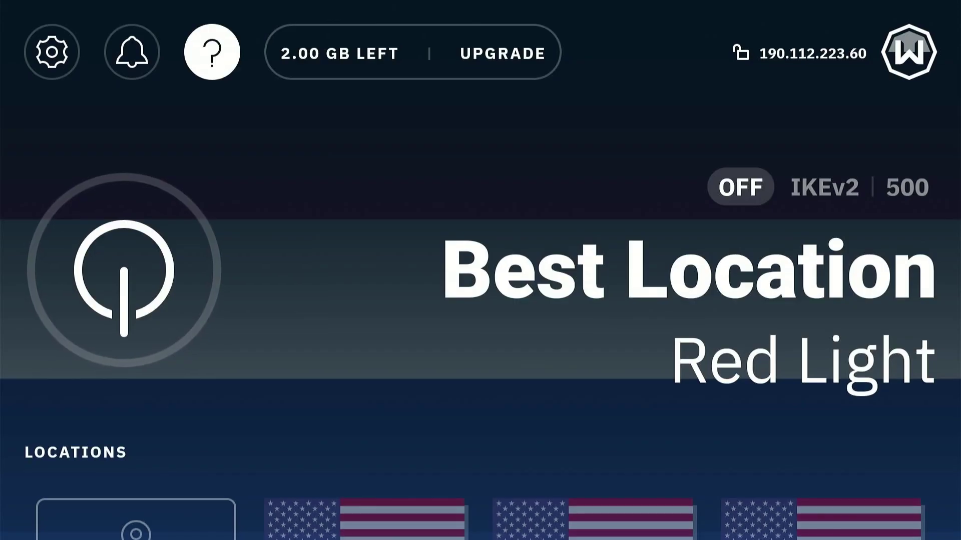
Step: Open the Connection section of the Windscribe preferences
{"action": "key", "text": "Left"}
{"action": "key", "text": "Left"}
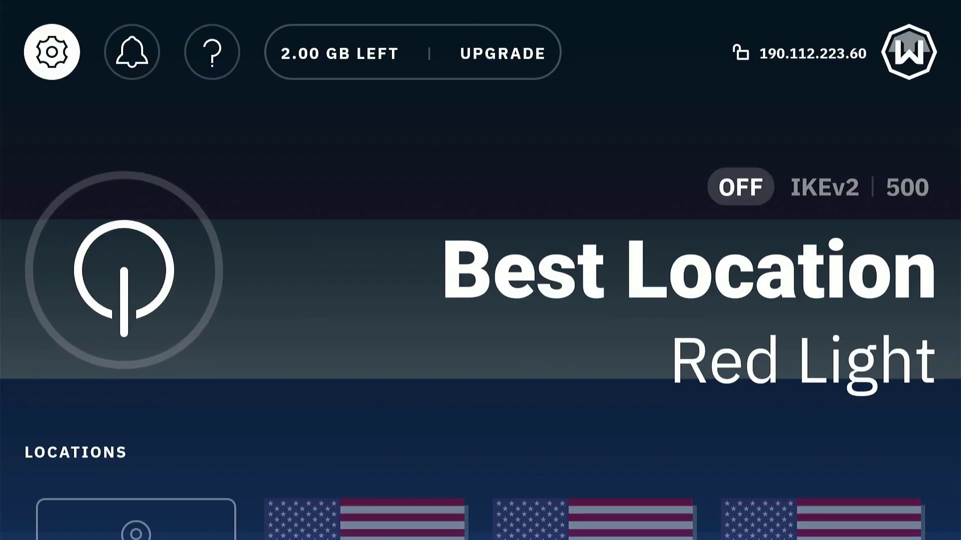
{"action": "key", "text": "Return"}
{"action": "key", "text": "Down"}
{"action": "key", "text": "Down"}
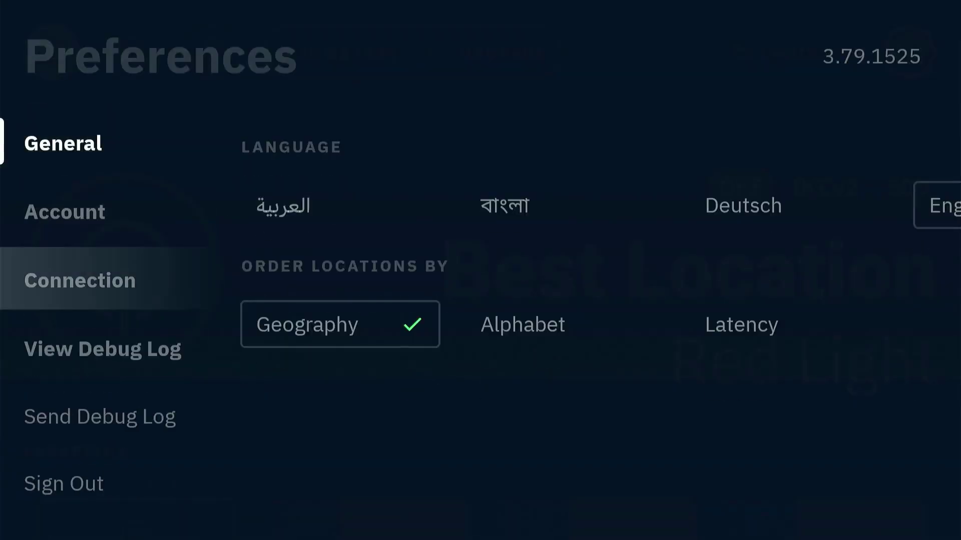
{"action": "key", "text": "Return"}
Step: Set split tunneling to Inclusive and look through the apps available to include
{"action": "key", "text": "Right"}
{"action": "key", "text": "Right"}
{"action": "key", "text": "Right"}
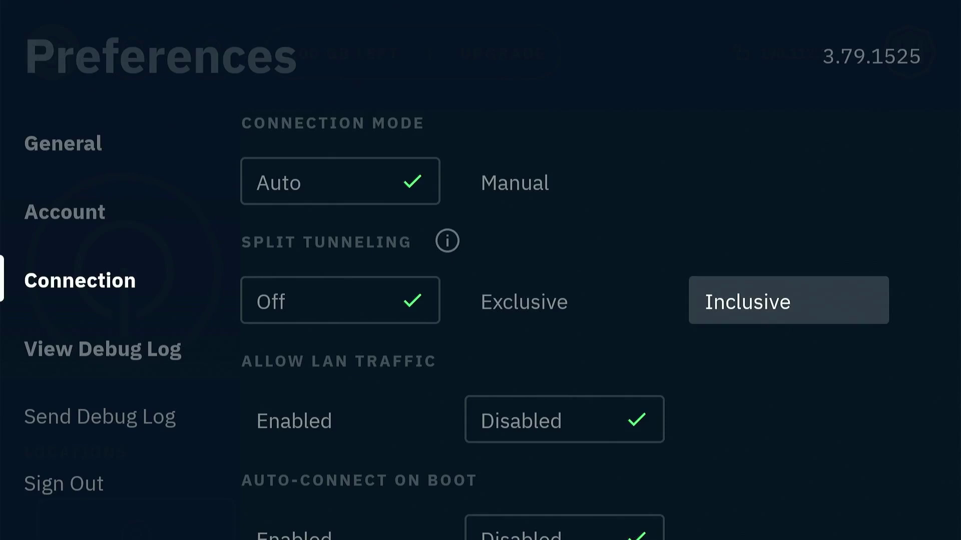
{"action": "key", "text": "Return"}
{"action": "key", "text": "Down"}
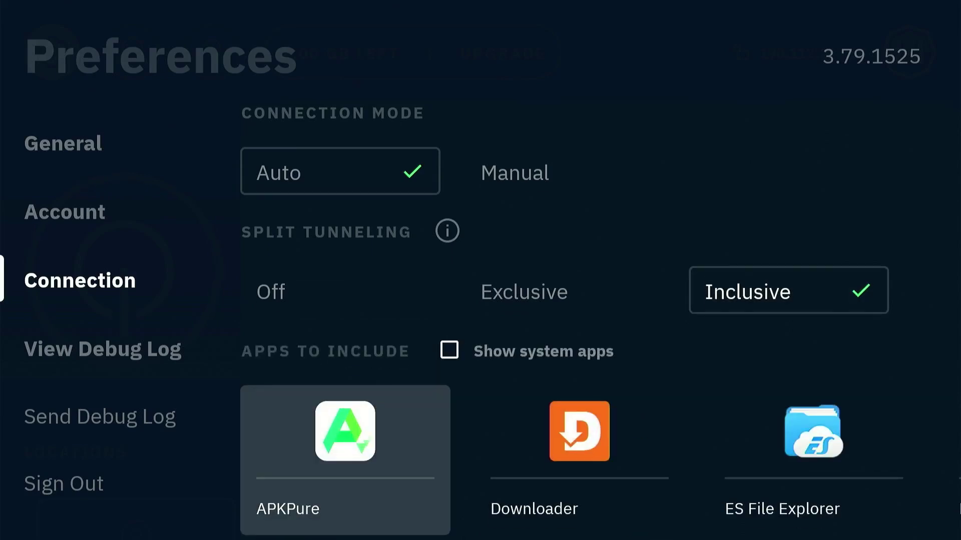
{"action": "key", "text": "Right"}
{"action": "key", "text": "Right"}
{"action": "key", "text": "Right"}
{"action": "key", "text": "Right"}
{"action": "key", "text": "Right"}
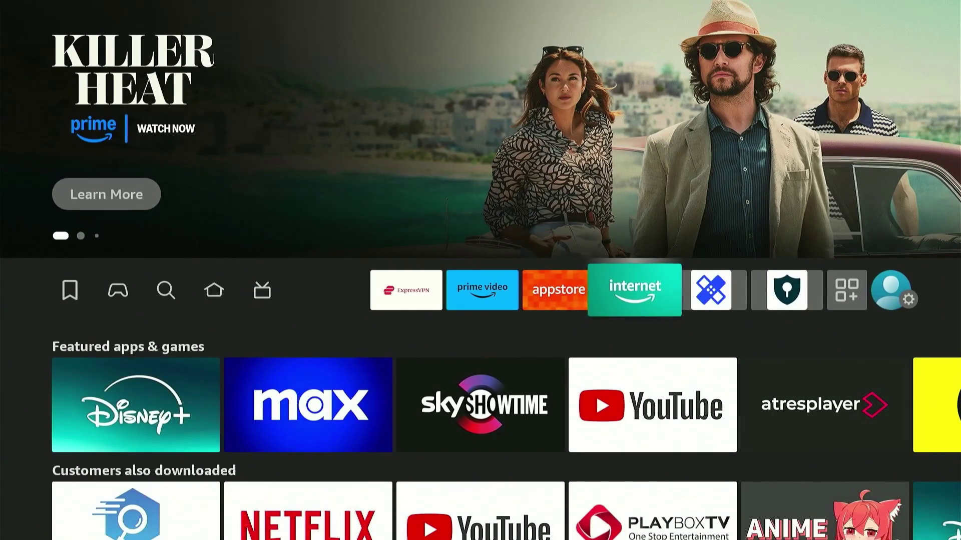
Step: Switch to the Amazon Silk browser, search for whatismyip.com and open the WhatIsMyIP.com result to check the public IP address
{"action": "key", "text": "Return"}
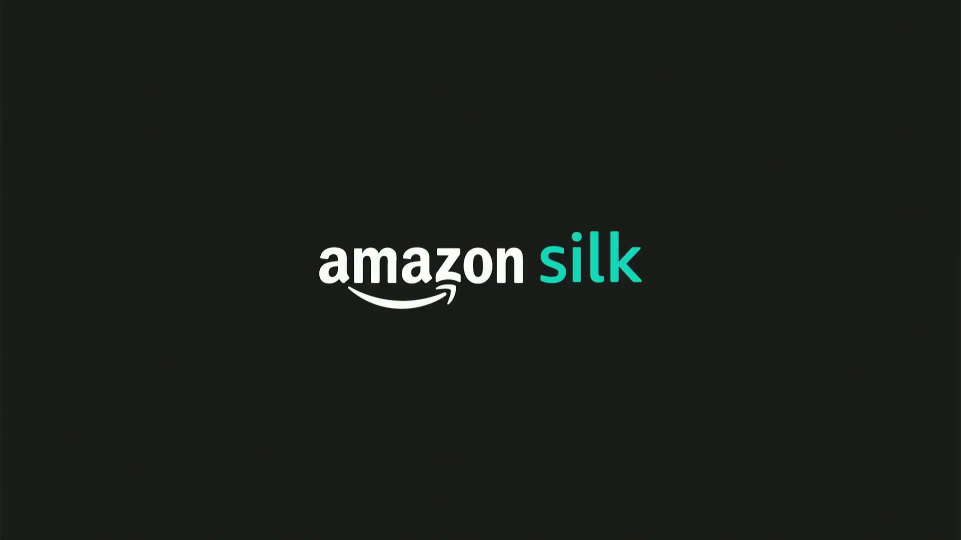
{"action": "key", "text": "Return"}
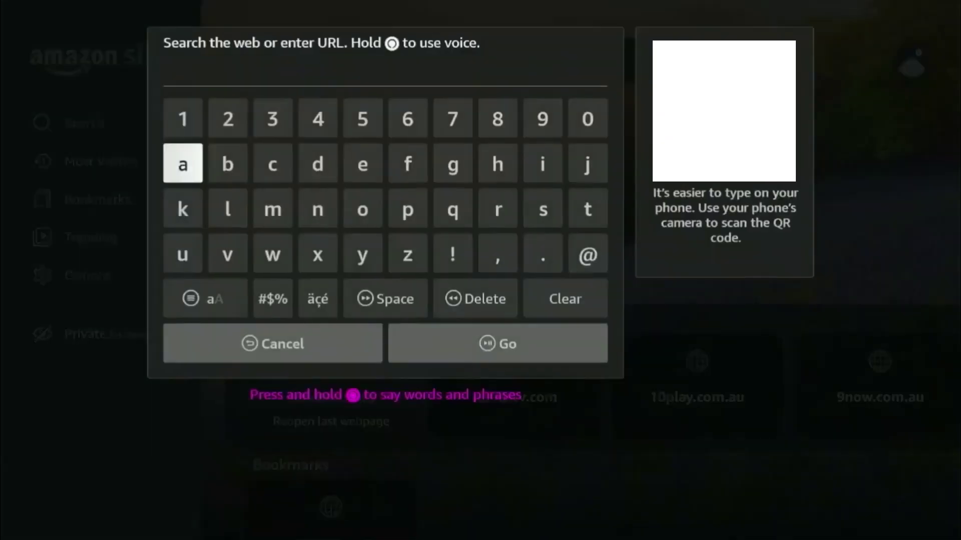
{"action": "key", "text": "Down"}
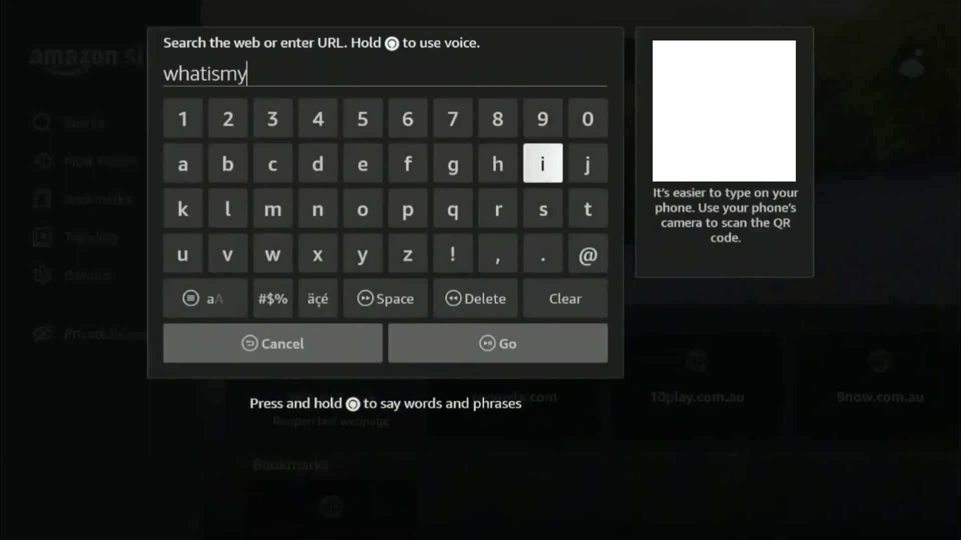
{"action": "type", "text": "i"}
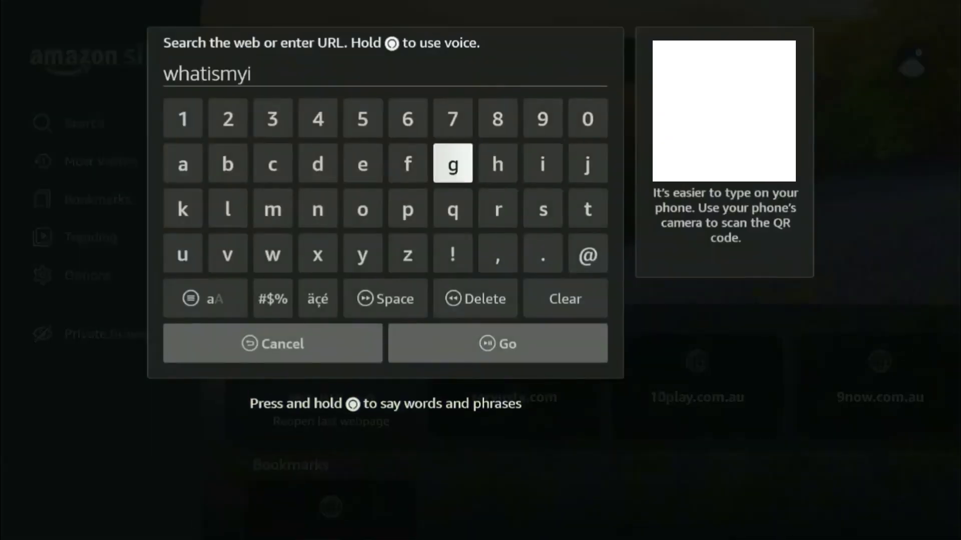
{"action": "type", "text": "p.com"}
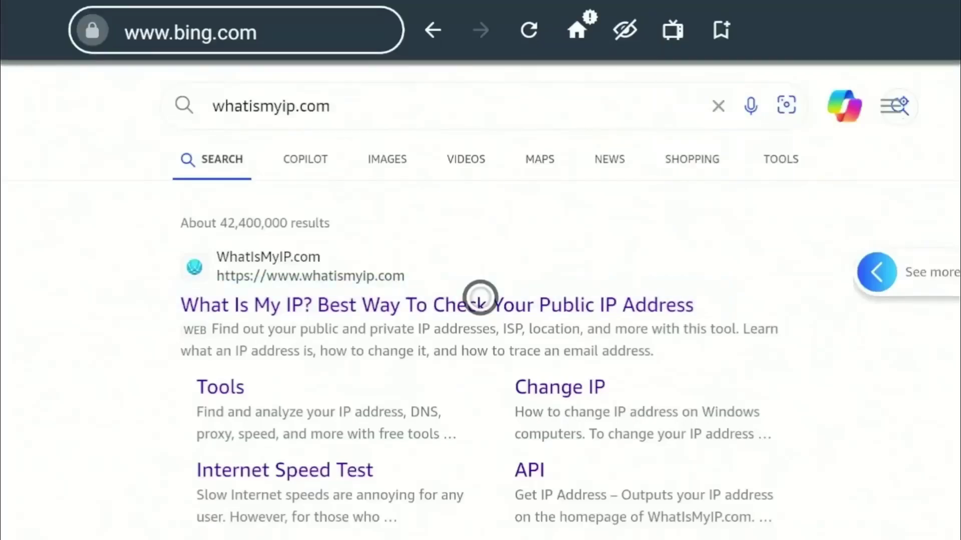
{"action": "left_click", "coordinate": [480, 298]}
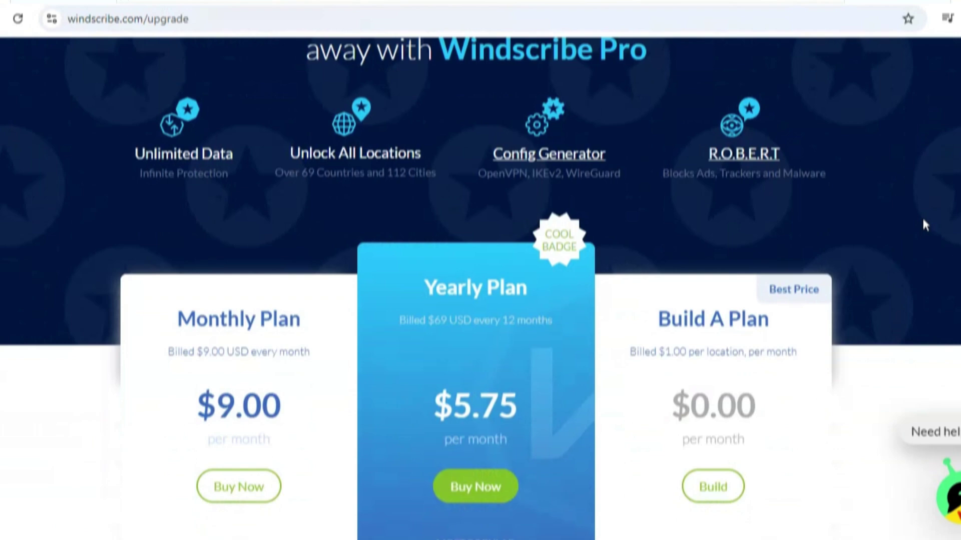
Step: Review the Windscribe Pro plans and read through the Firestick hacks article past Hack #4 on the Downloader app
{"action": "scroll", "coordinate": [922, 215], "scroll_direction": "down", "scroll_amount": 3}
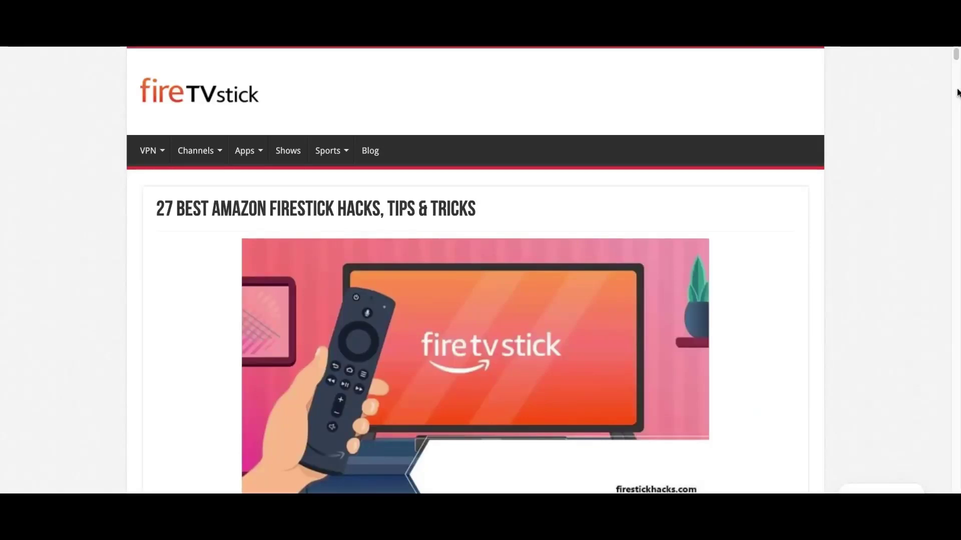
{"action": "left_click_drag", "start_coordinate": [957, 95], "coordinate": [950, 99]}
{"action": "scroll", "coordinate": [950, 102], "scroll_direction": "down", "scroll_amount": 10}
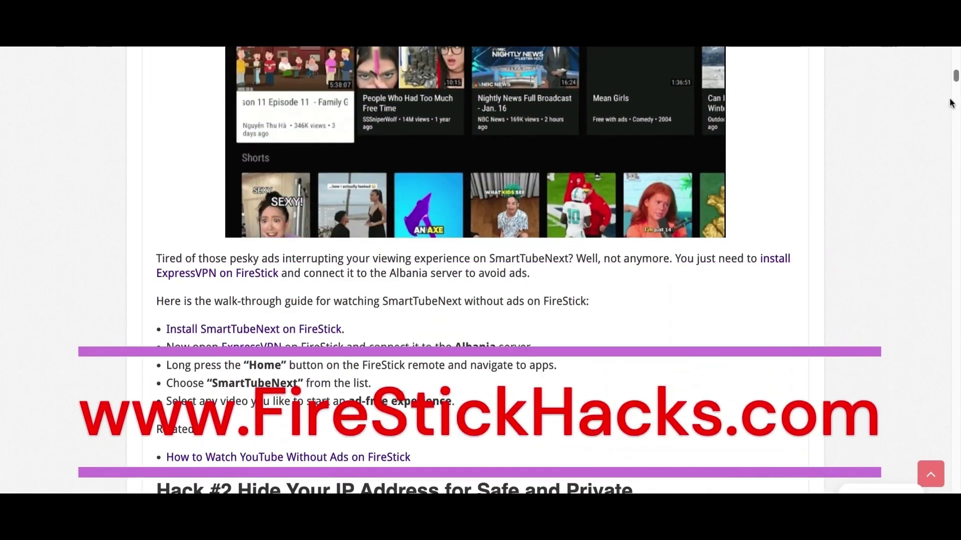
{"action": "scroll", "coordinate": [953, 102], "scroll_direction": "down", "scroll_amount": 15}
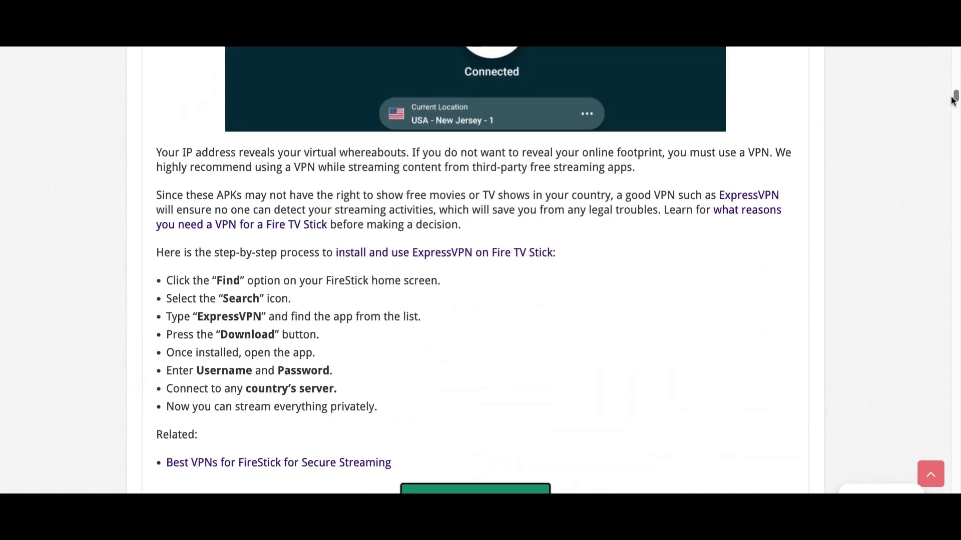
{"action": "scroll", "coordinate": [954, 101], "scroll_direction": "down", "scroll_amount": 11}
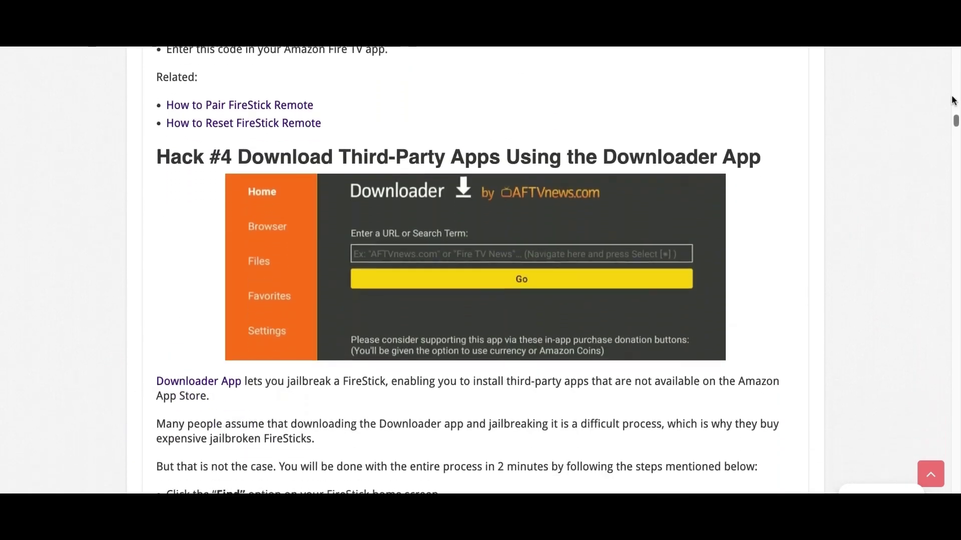
{"action": "scroll", "coordinate": [952, 98], "scroll_direction": "down", "scroll_amount": 13}
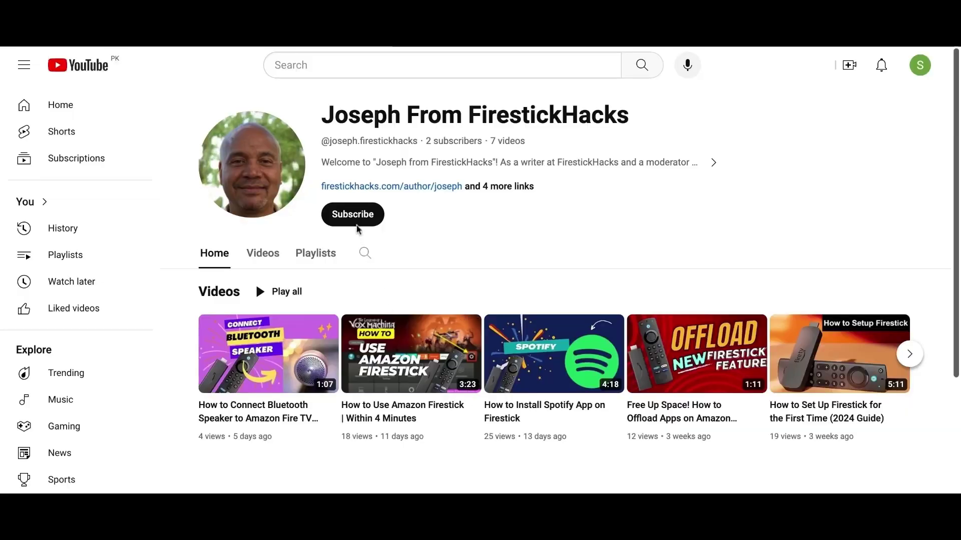
Step: Subscribe to the FirestickHacks writer's YouTube channel
{"action": "left_click", "coordinate": [358, 218]}
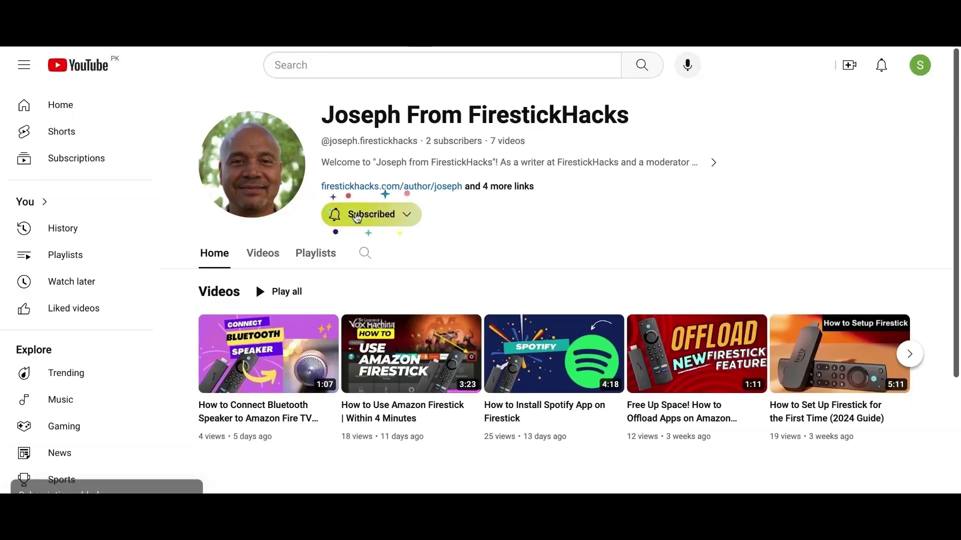